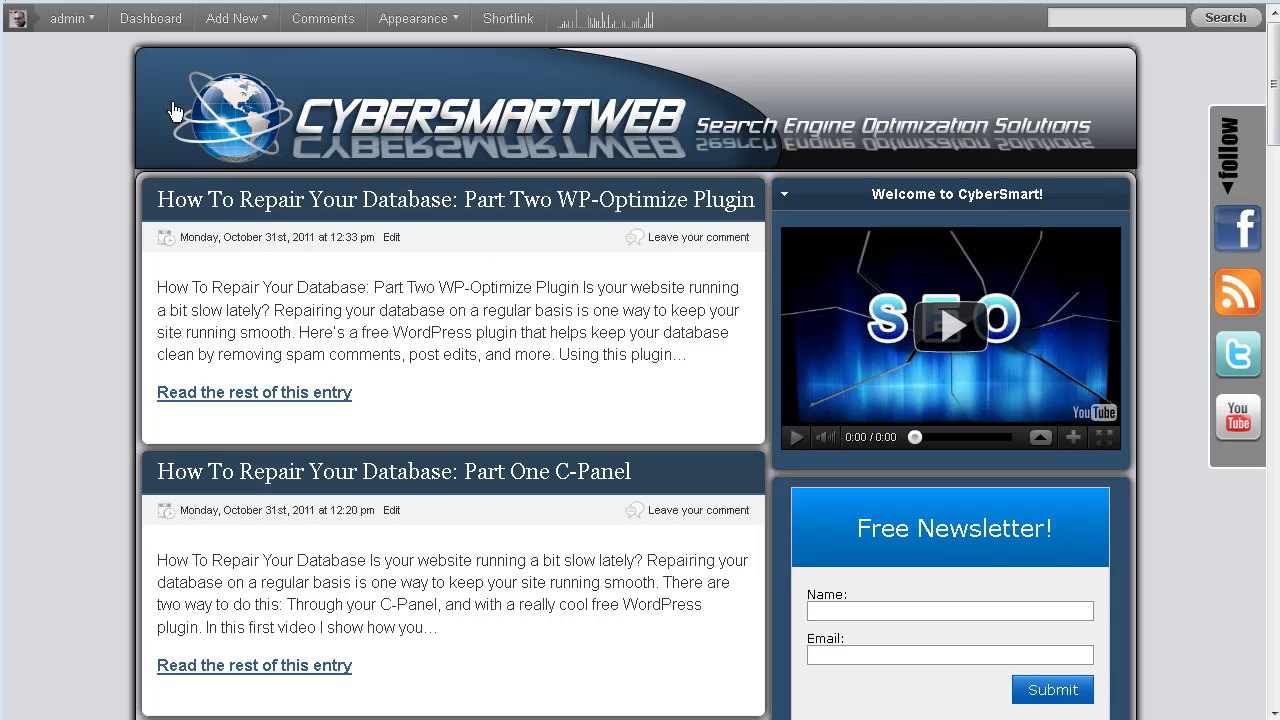
Go to the site's admin dashboard and open the Plugins Garbage Collector tool
left_click(153, 20)
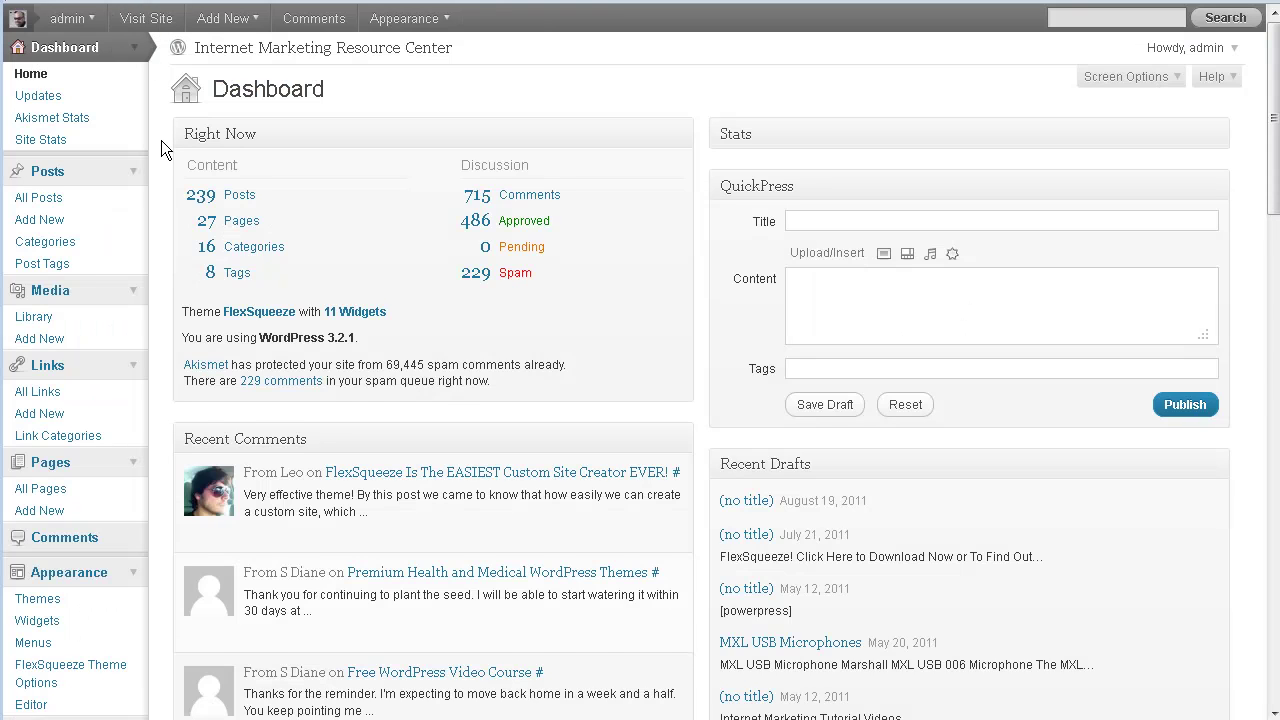
scroll(161, 139, "down", 1)
scroll(144, 135, "down", 2)
scroll(144, 135, "down", 3)
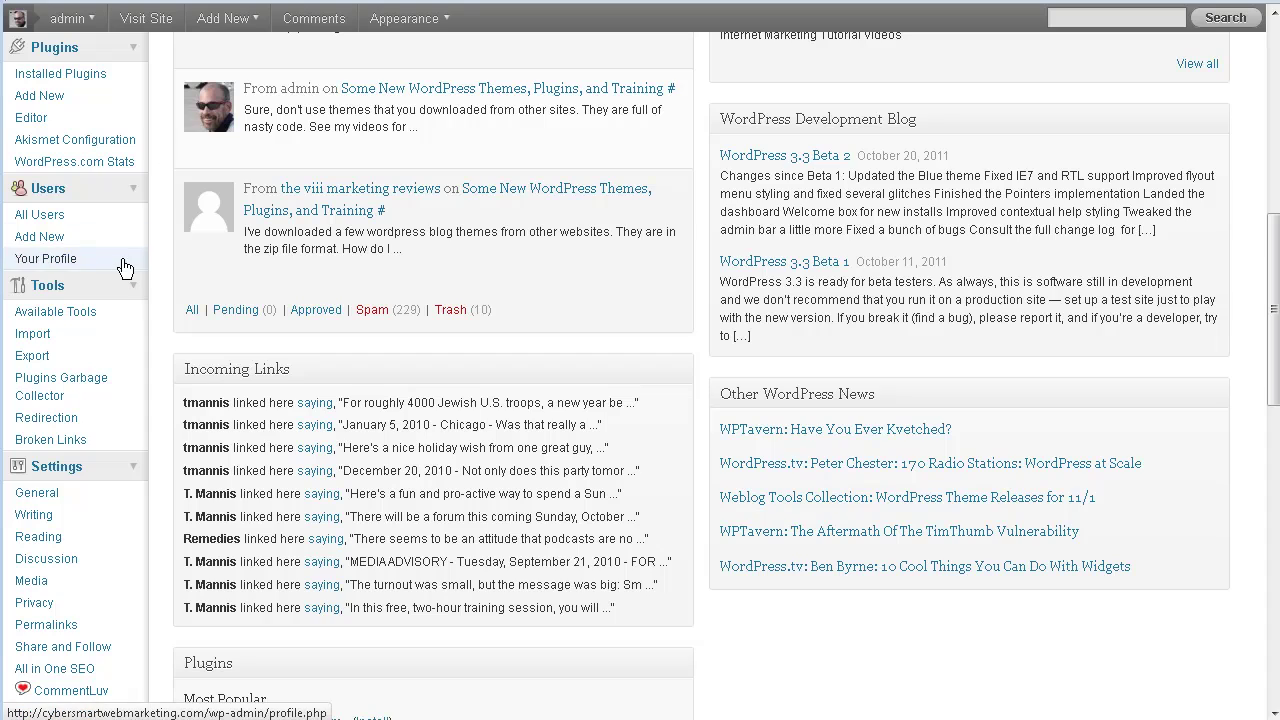
left_click(58, 390)
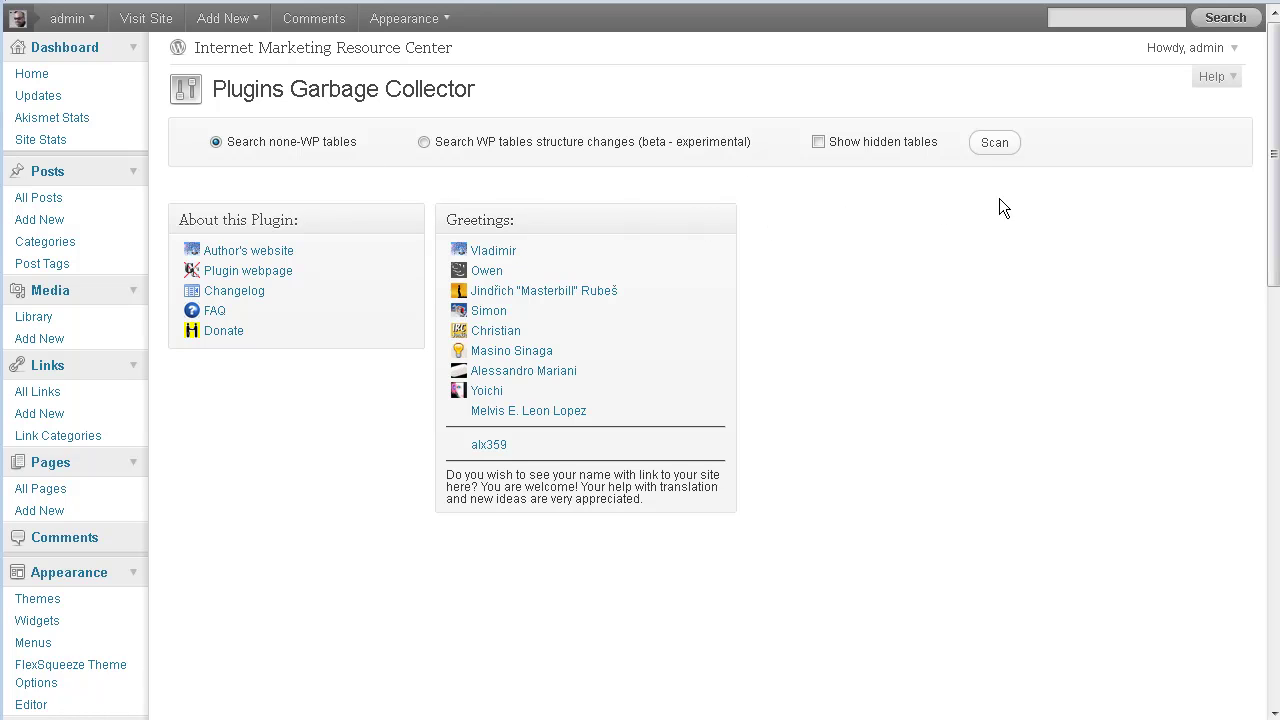
Scan the database for none-WP tables, confirm the scan, and review the listed tables with their plugin names and states
left_click(1001, 146)
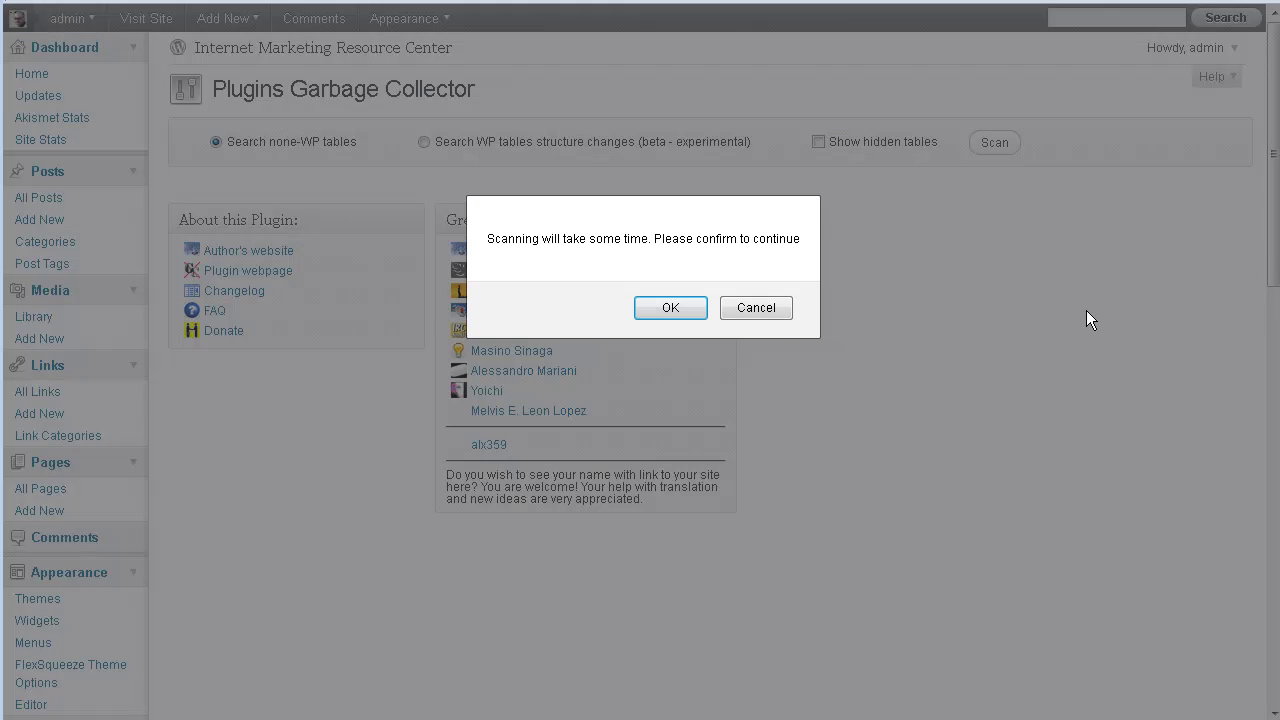
left_click(685, 307)
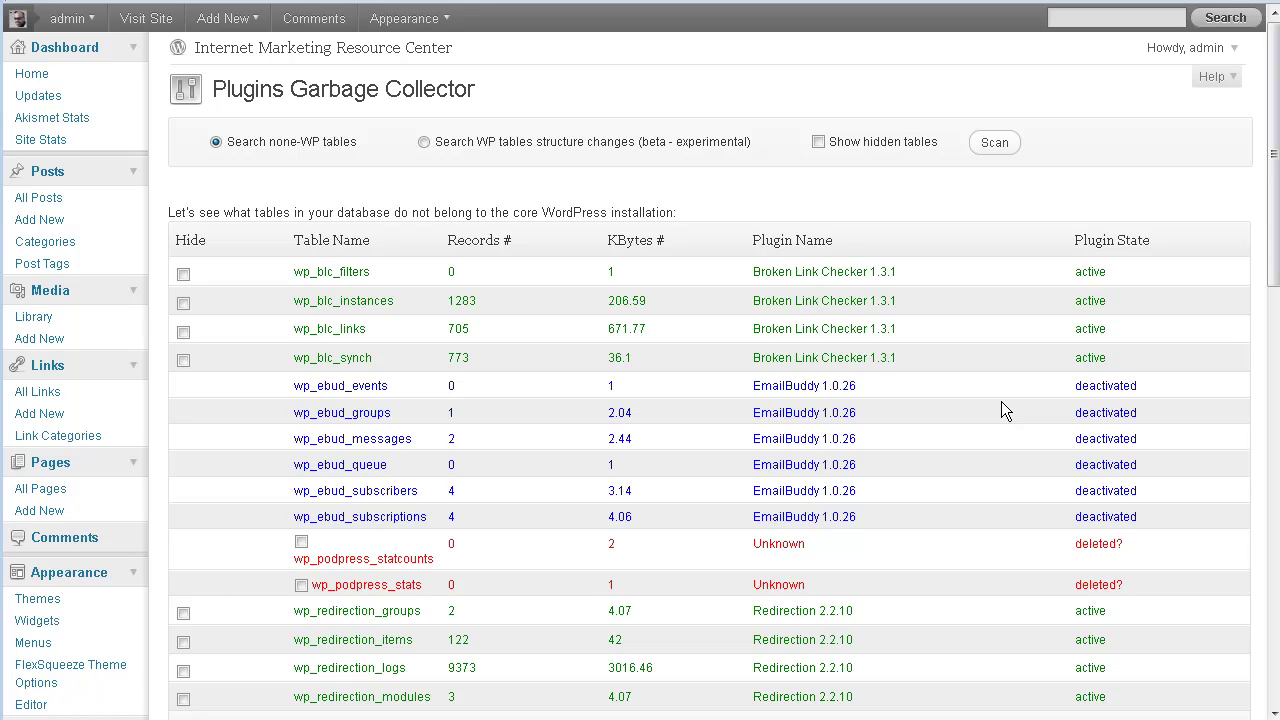
scroll(1001, 401, "down", 2)
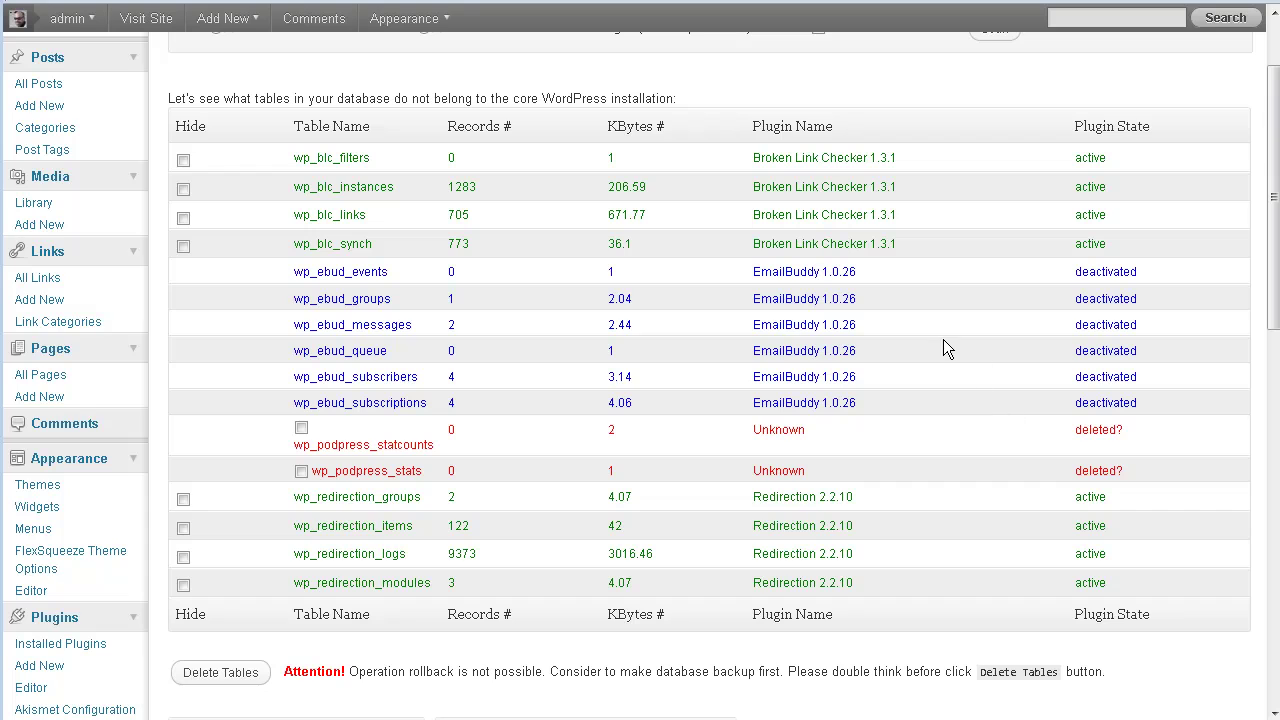
scroll(676, 341, "down", 2)
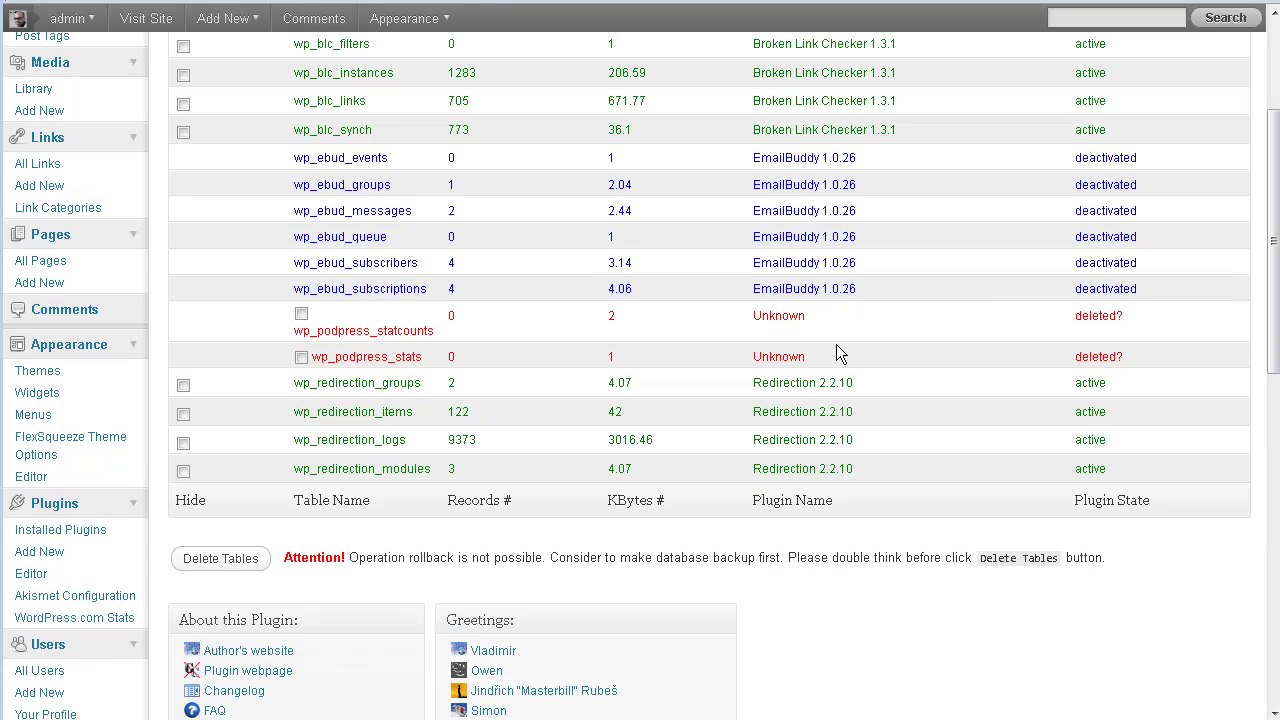
scroll(800, 349, "up", 4)
scroll(780, 410, "down", 2)
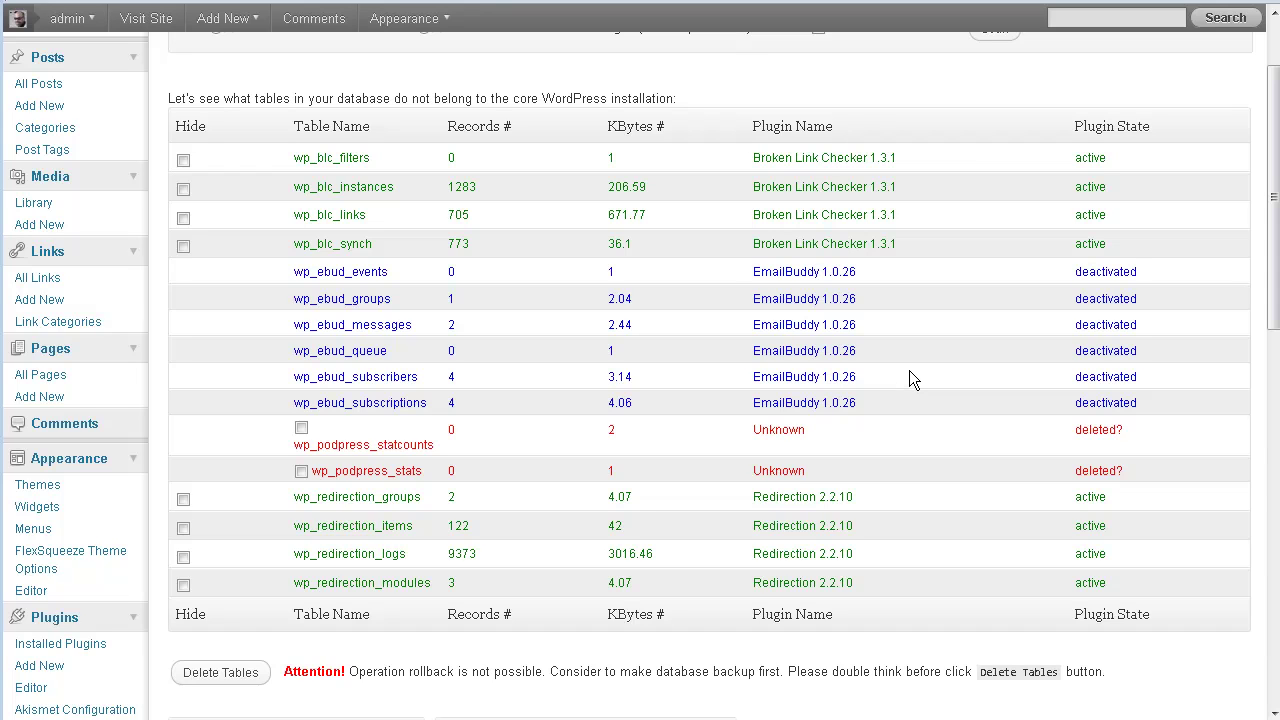
Delete the inactive EmailBuddy plugin and its files from the installed plugins
scroll(952, 381, "down", 3)
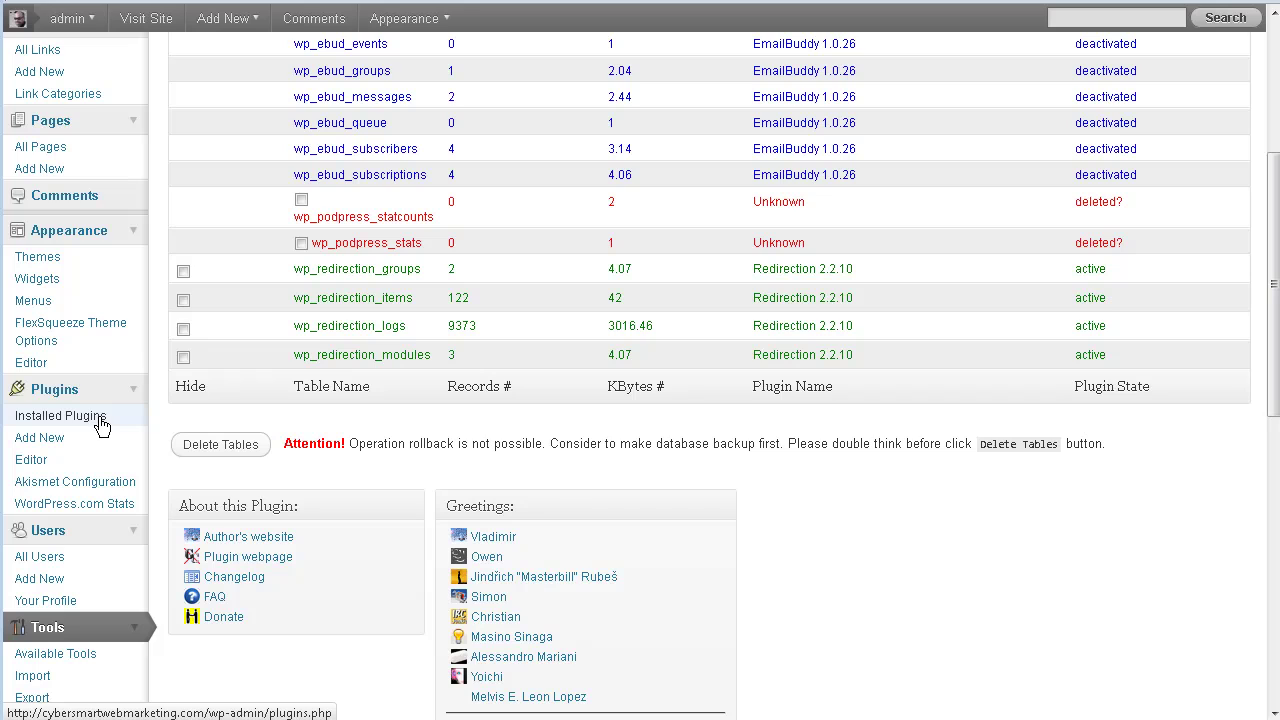
left_click(100, 419)
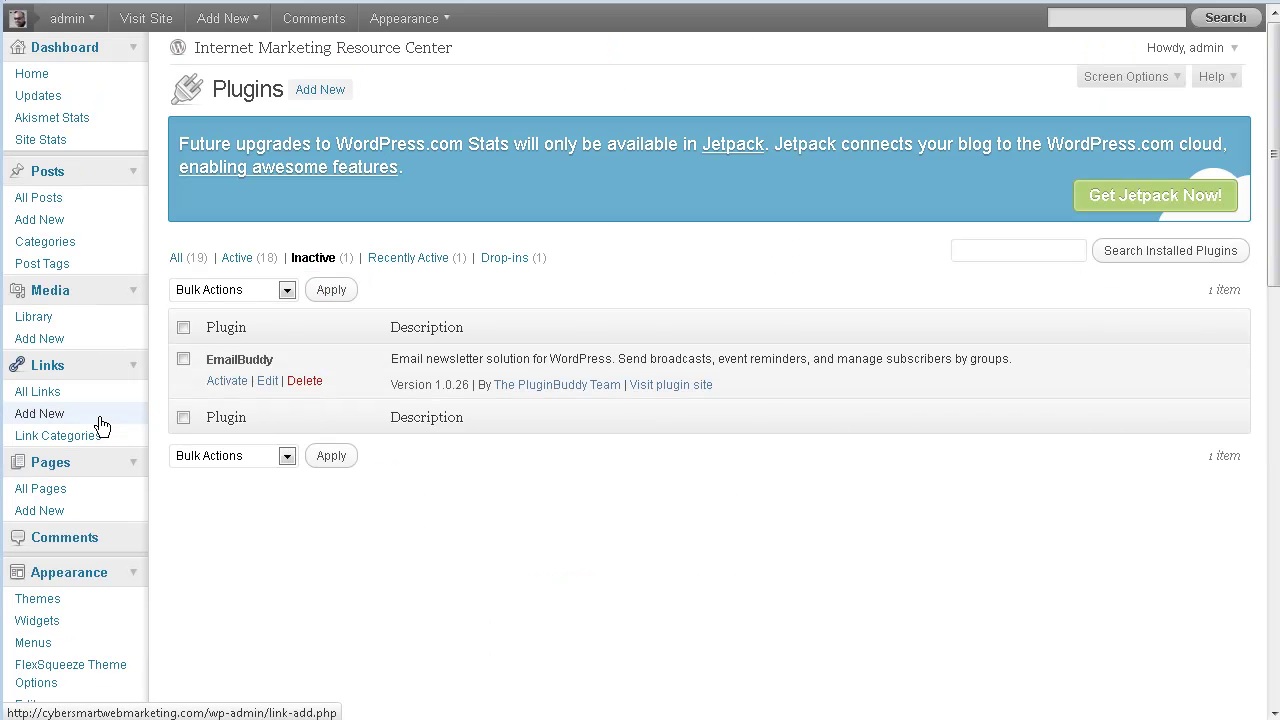
left_click(305, 381)
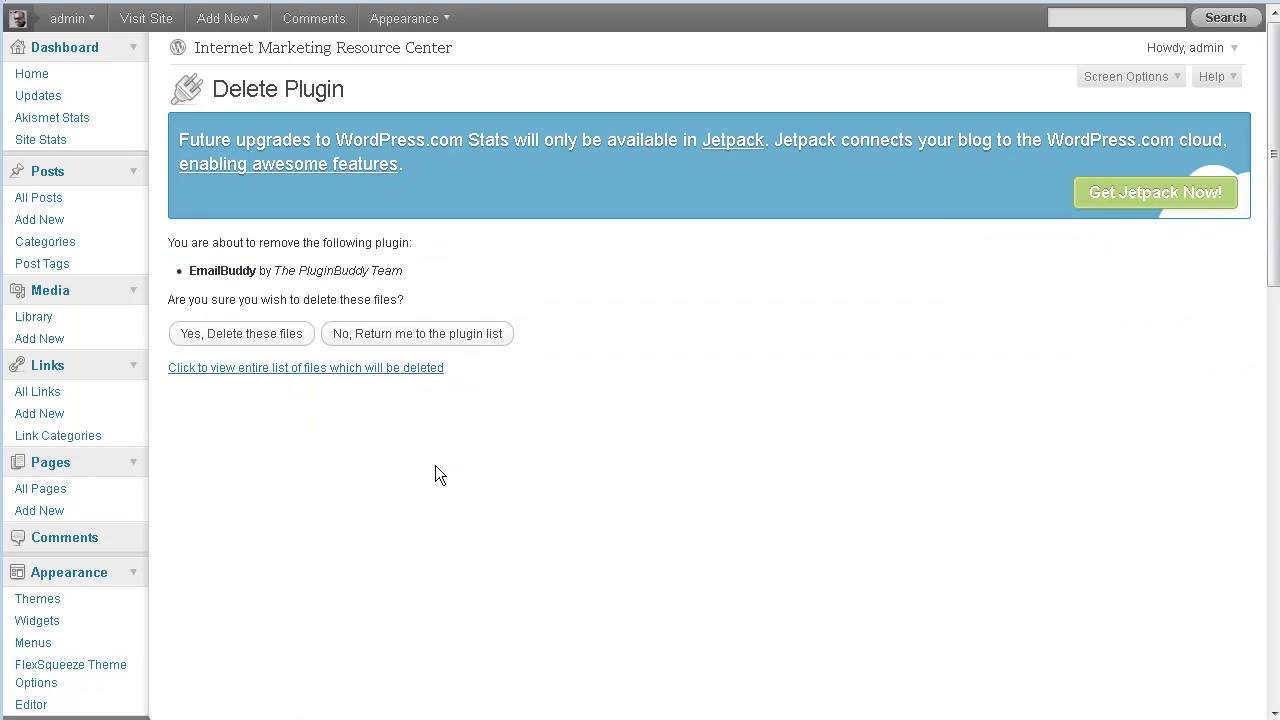
left_click(258, 336)
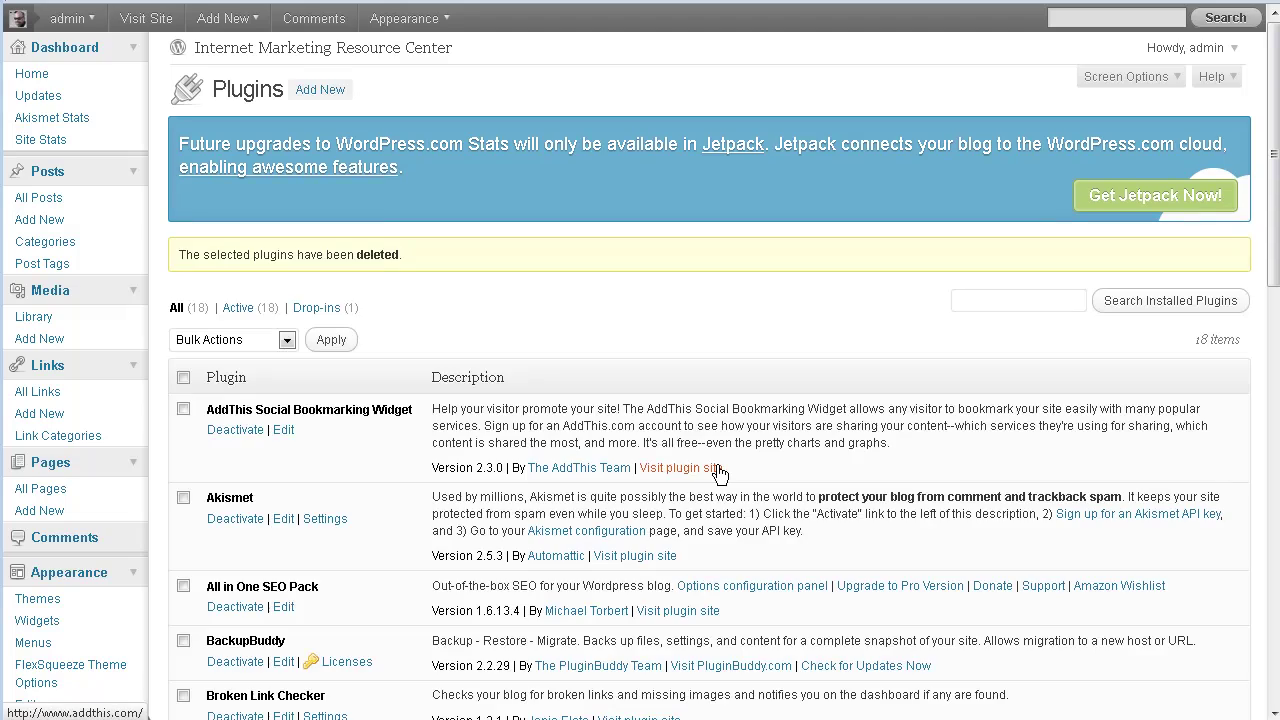
Return to Plugins Garbage Collector and run the none-WP tables scan again, confirming it
scroll(719, 470, "down", 10)
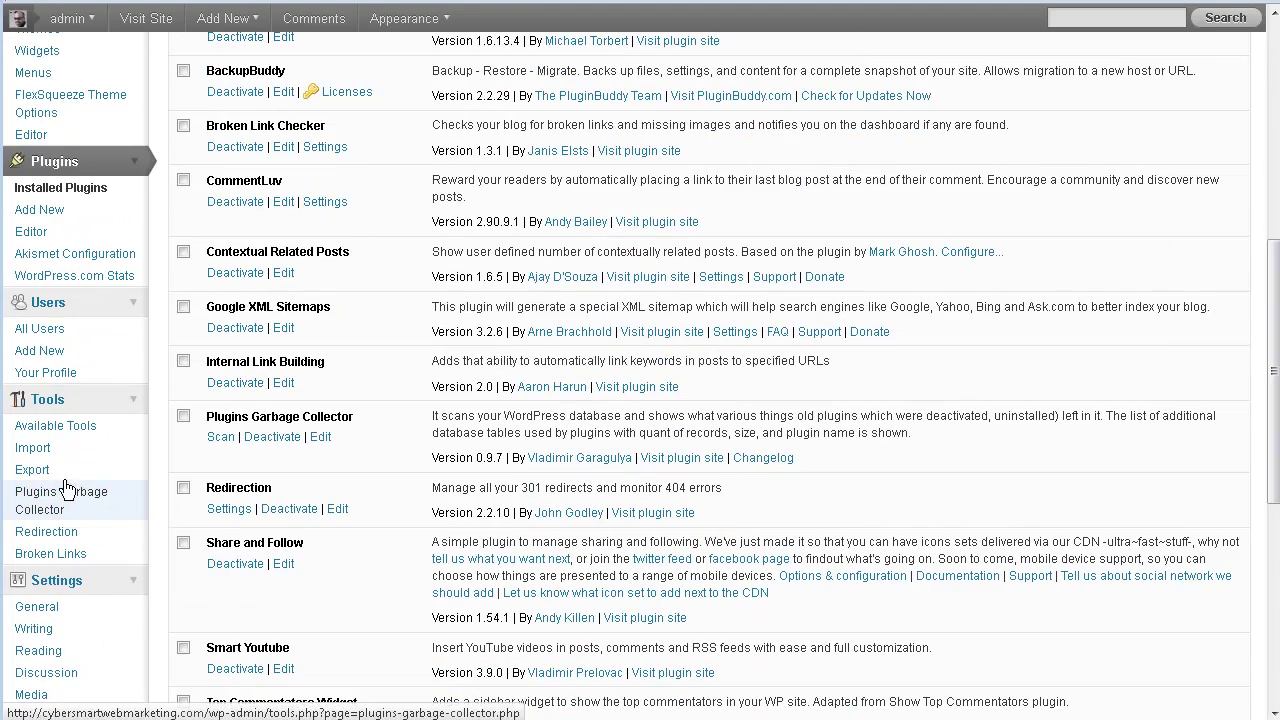
left_click(68, 505)
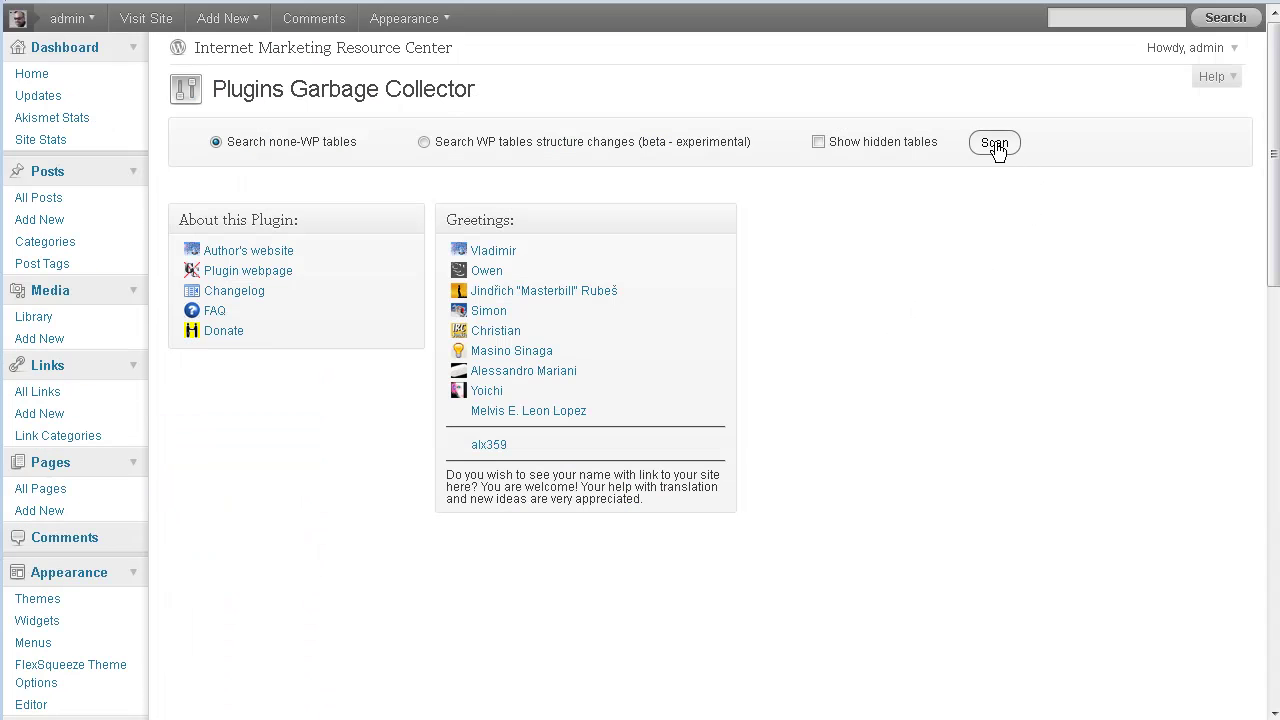
left_click(994, 143)
left_click(658, 311)
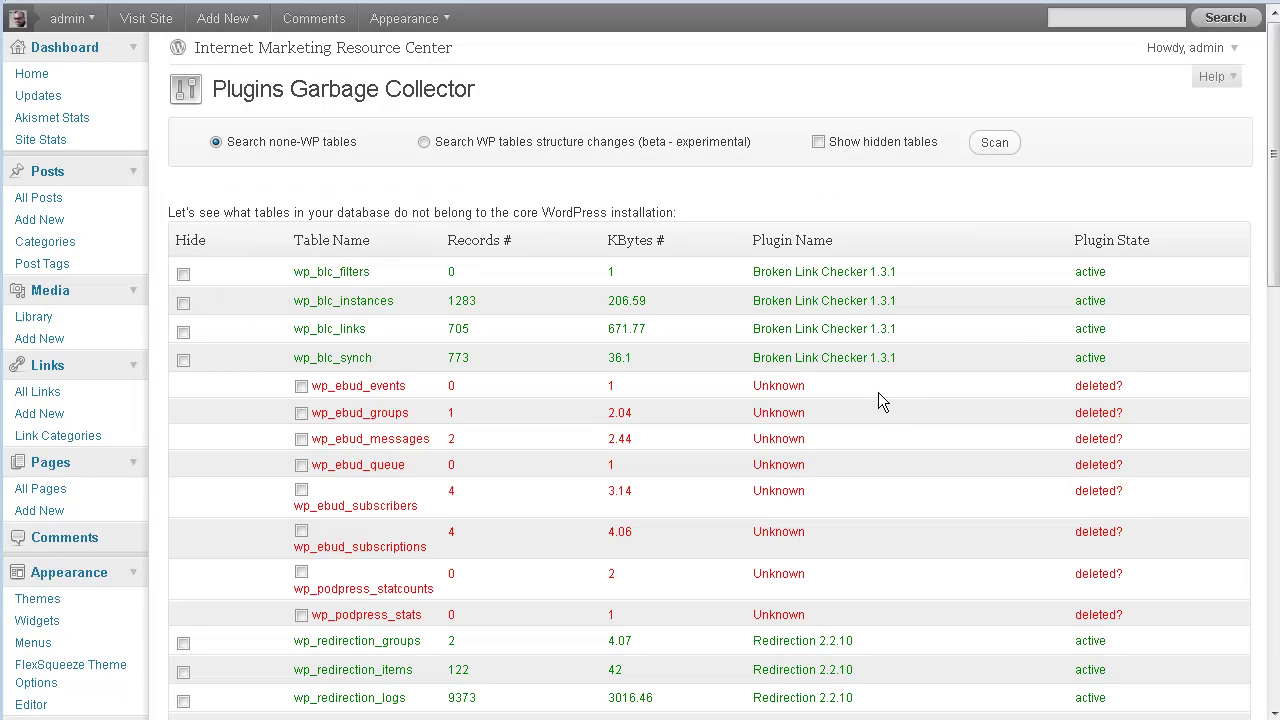
Select all six wp_ebud tables plus wp_podpress_statcounts and wp_podpress_stats, and delete them from the database, confirming the deletion
scroll(878, 393, "down", 2)
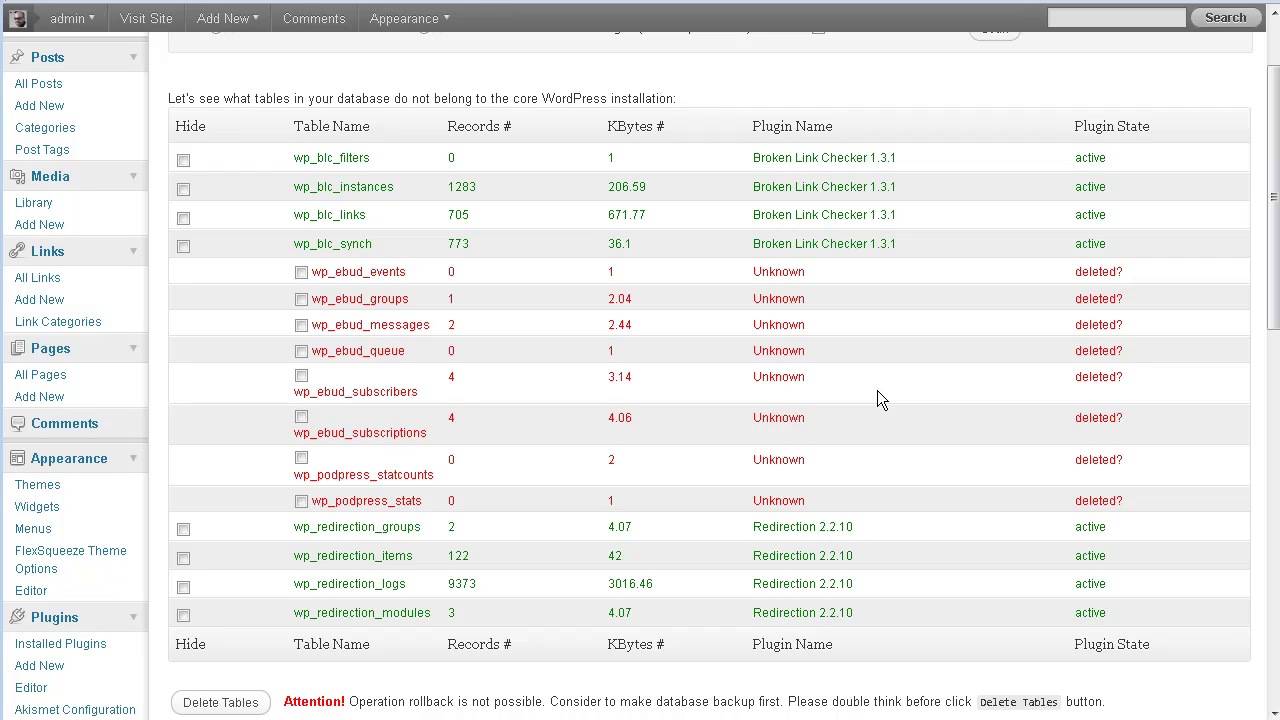
left_click(301, 272)
left_click(301, 299)
left_click(301, 325)
left_click(301, 352)
left_click(301, 417)
left_click(301, 459)
left_click(301, 501)
scroll(575, 451, "up", 1)
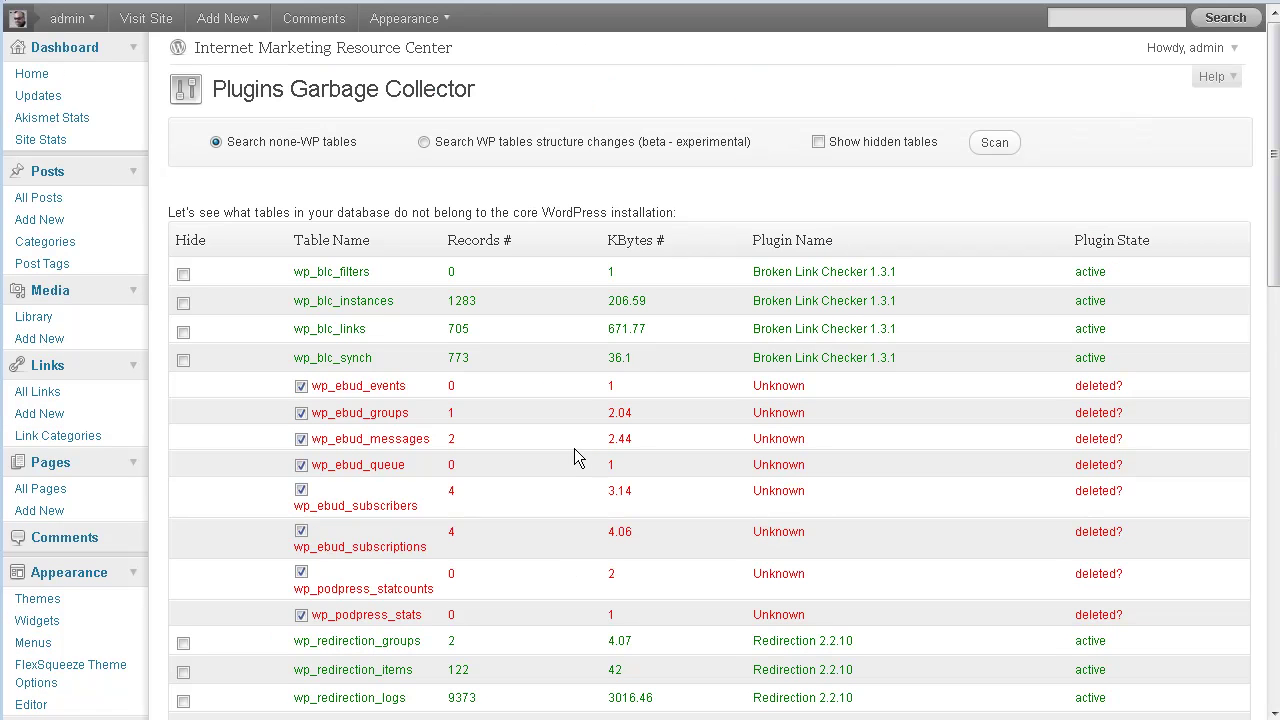
scroll(574, 448, "down", 3)
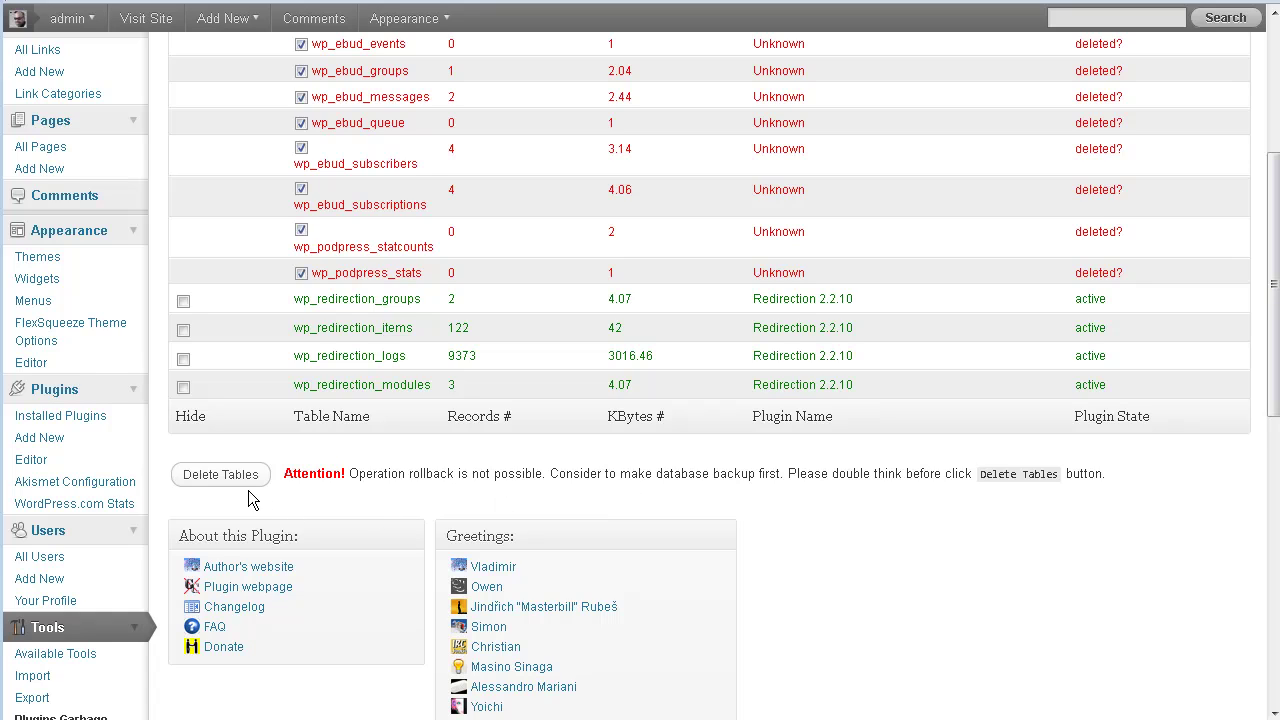
left_click(220, 474)
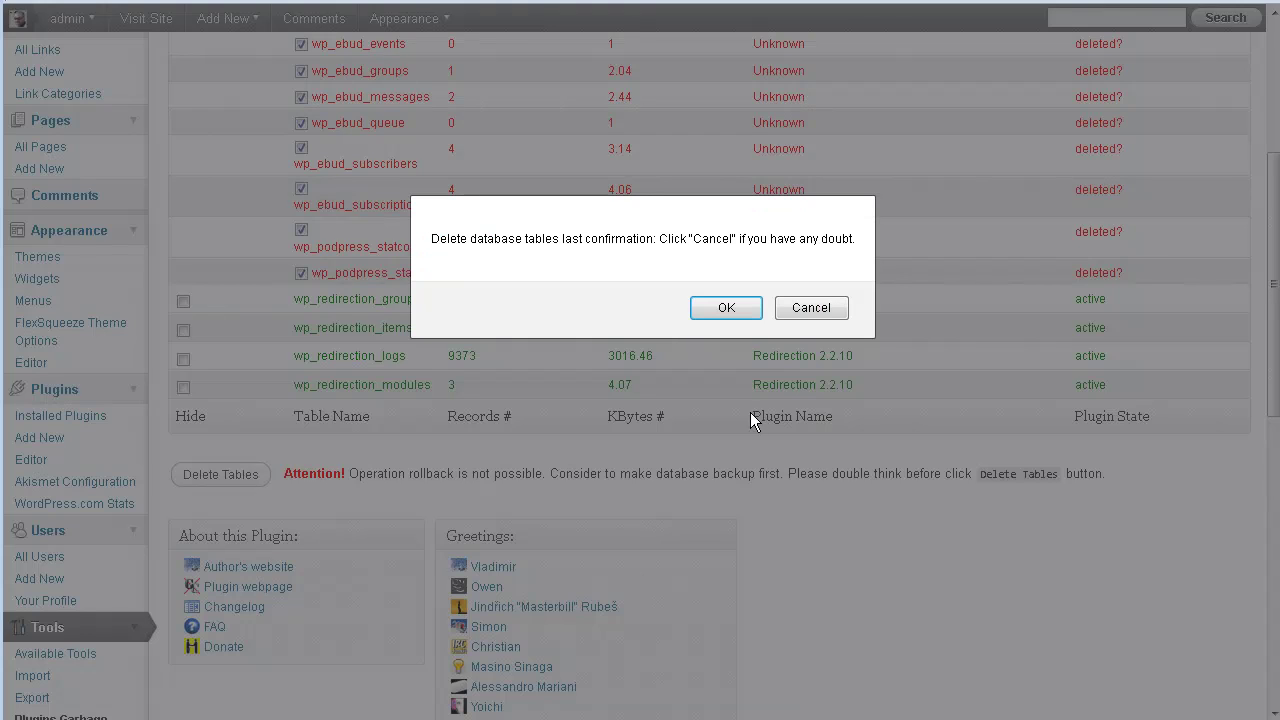
left_click(718, 307)
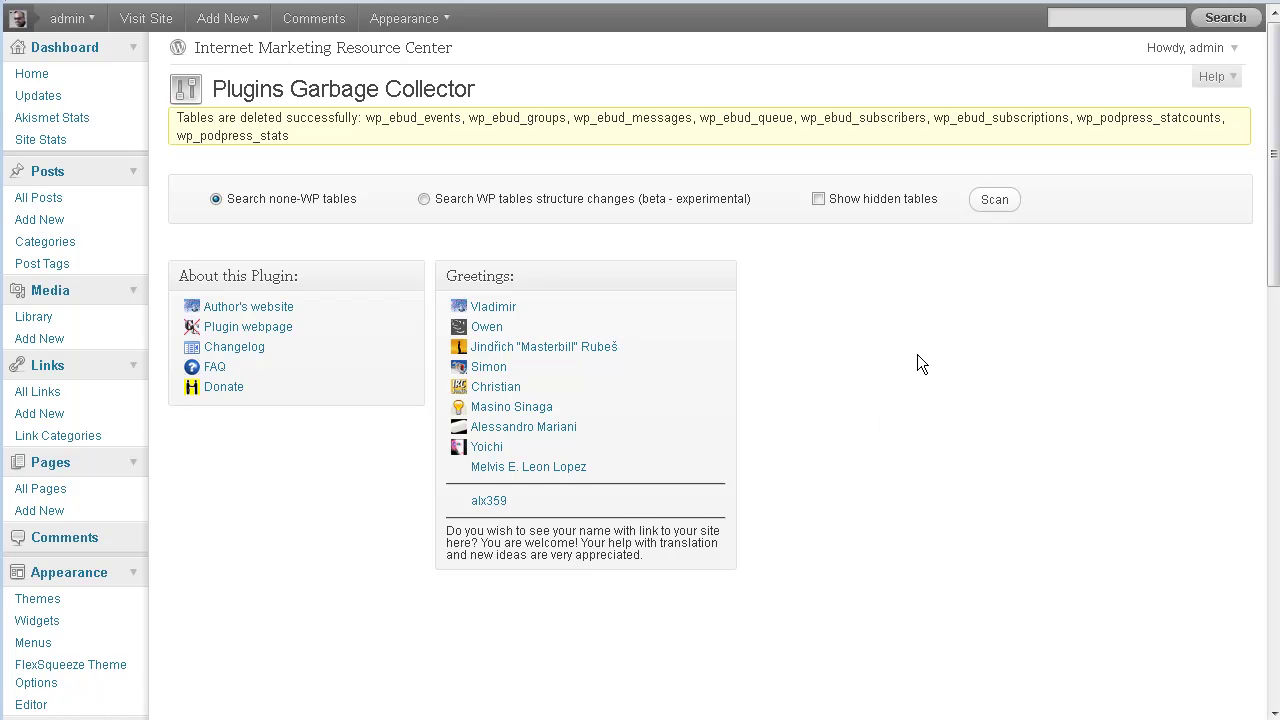
scroll(896, 354, "down", 2)
scroll(896, 354, "up", 2)
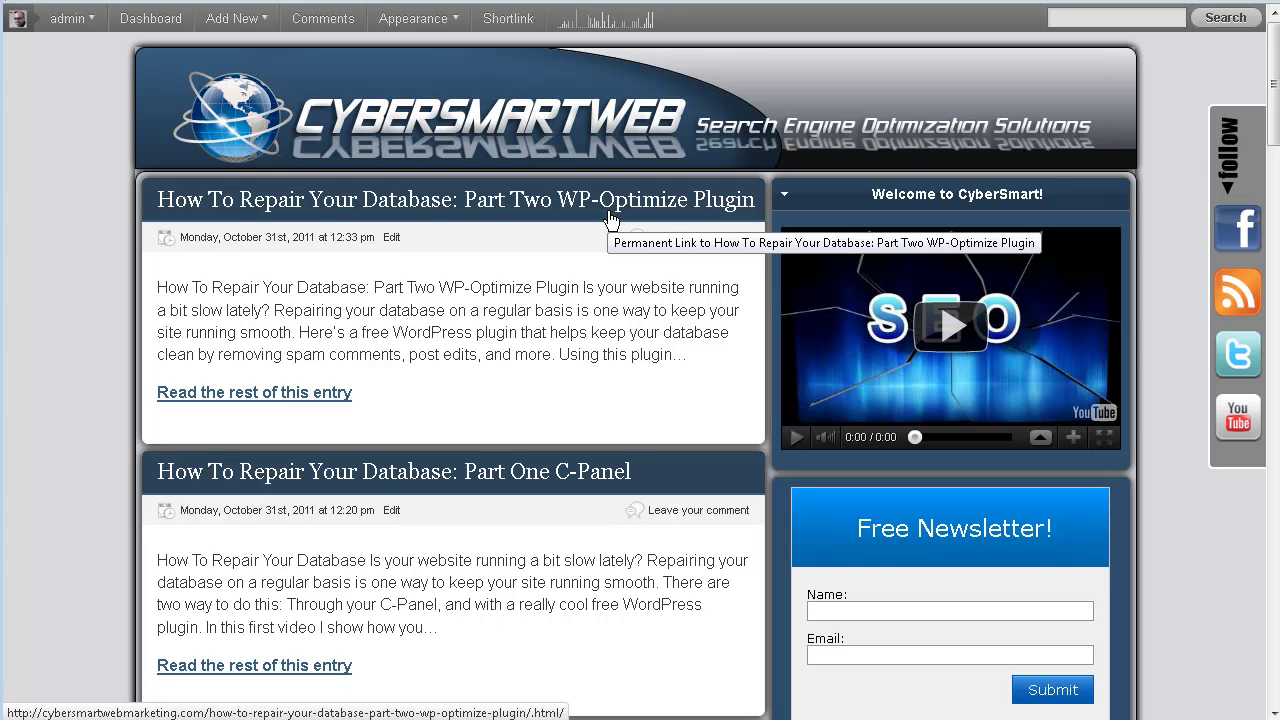
scroll(610, 218, "down", 2)
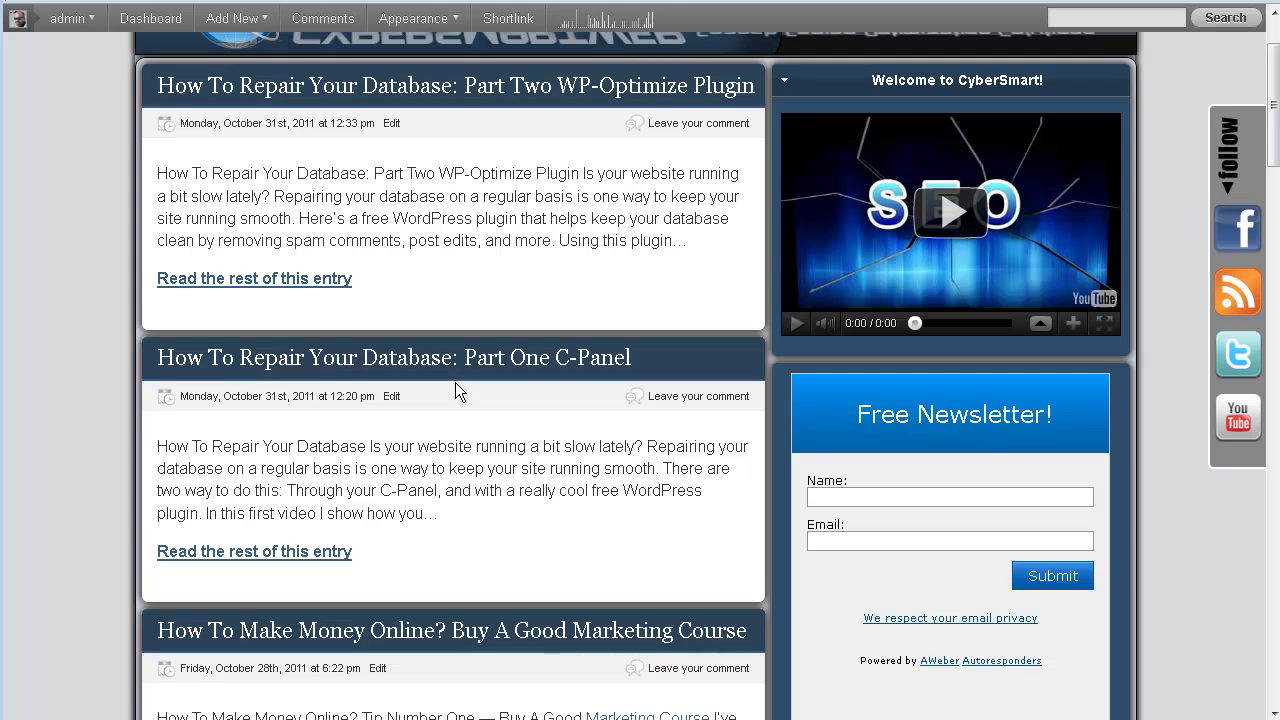
scroll(455, 383, "up", 2)
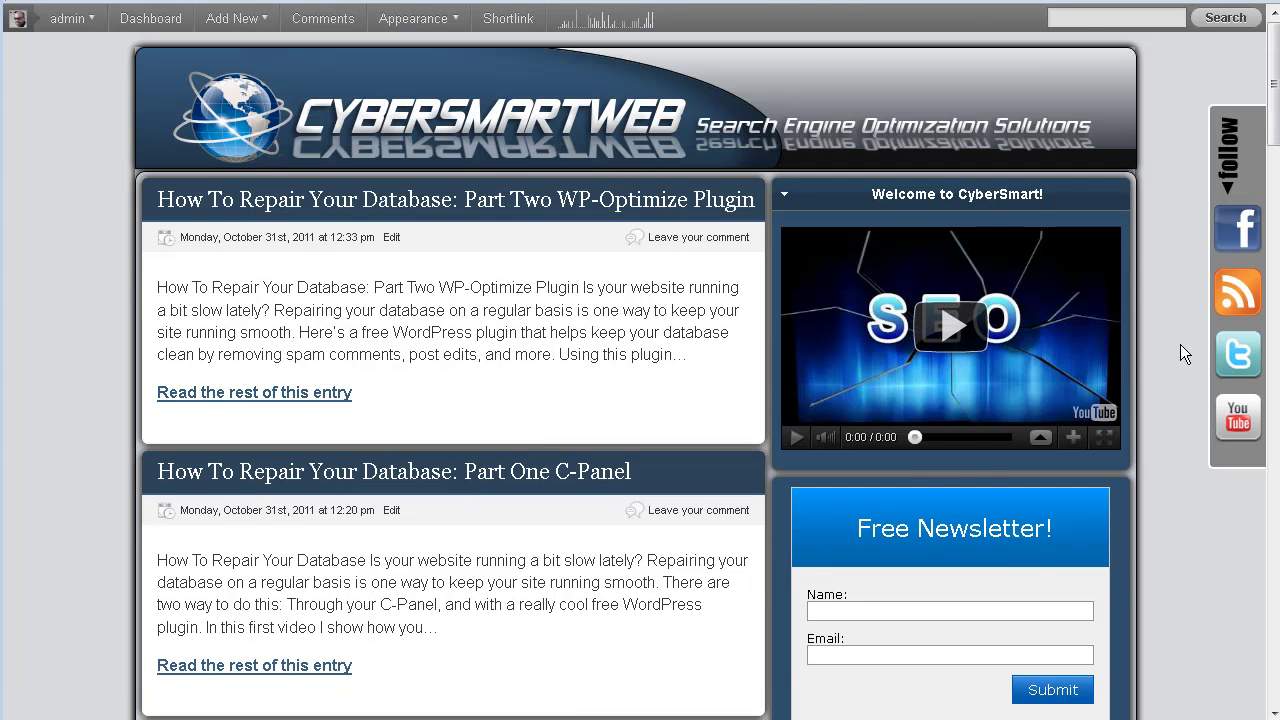